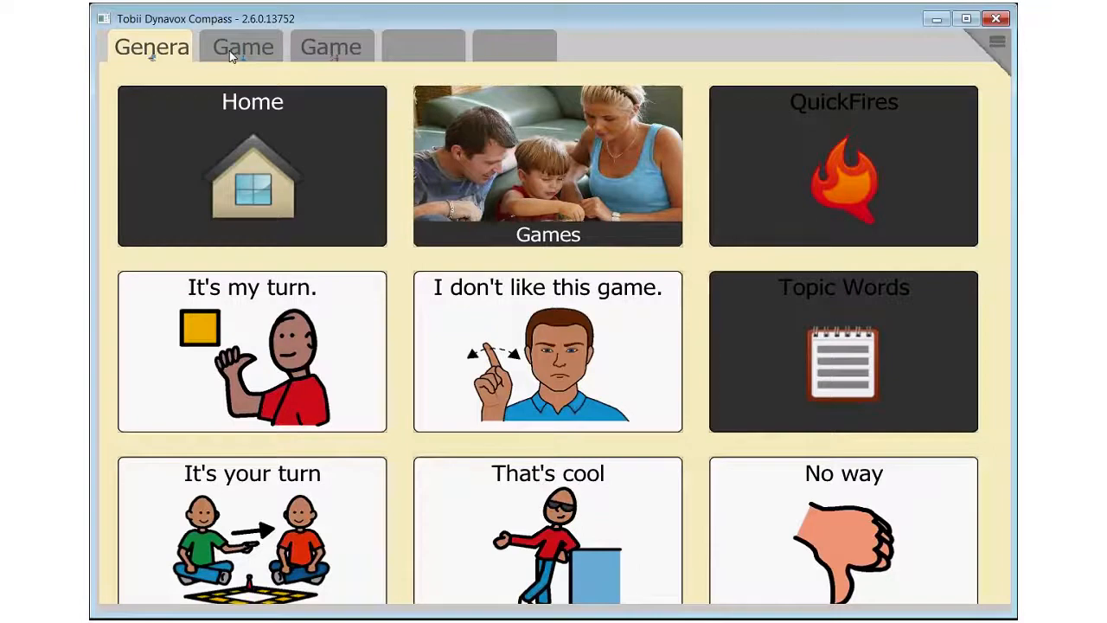
Look through the General, Game and Game Talk tabs of the games page
click(316, 47)
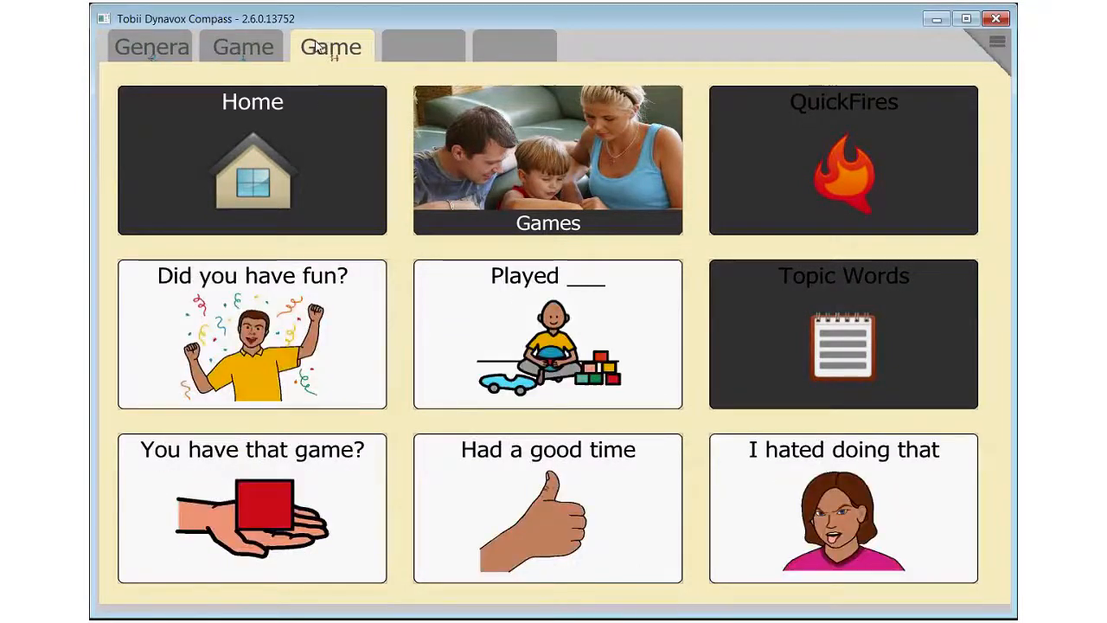
click(232, 45)
click(151, 52)
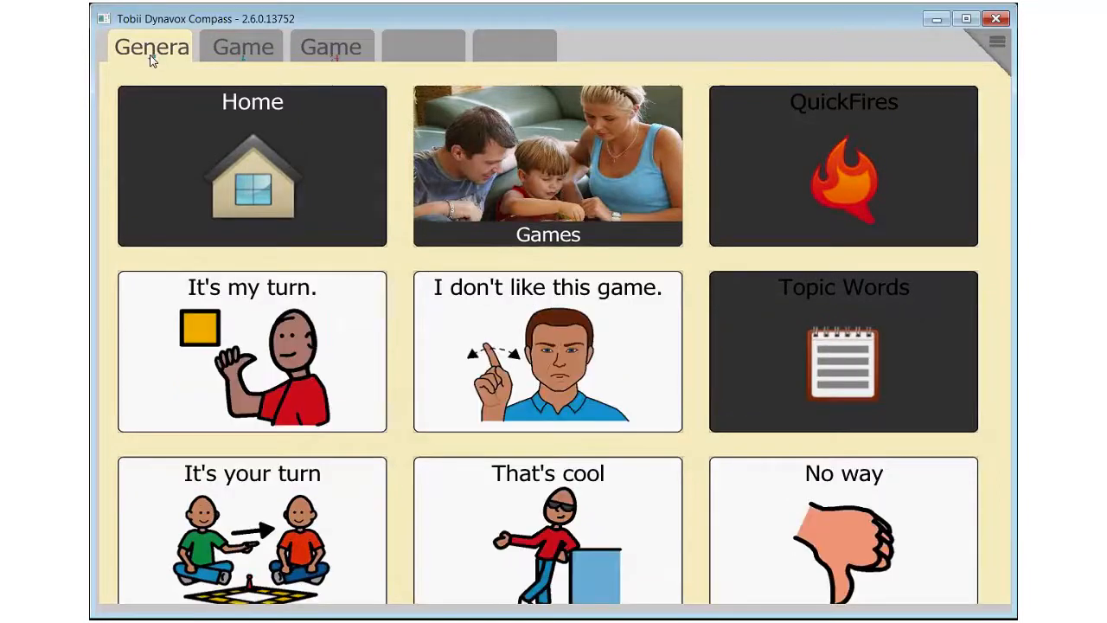
click(229, 52)
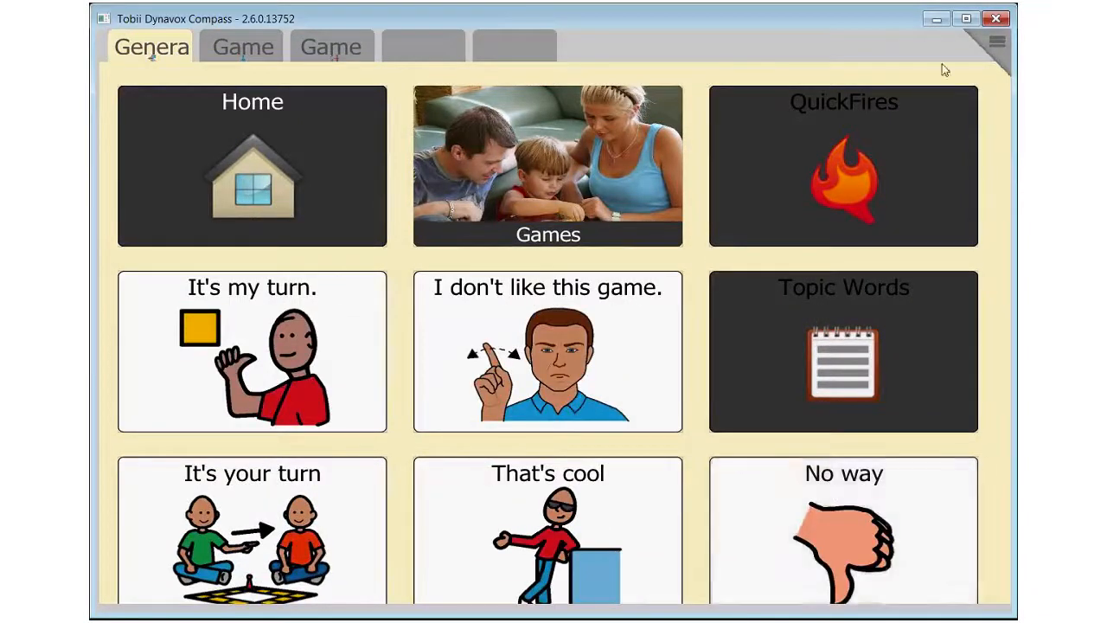
Open the current games page in the Editor from the settings
click(993, 45)
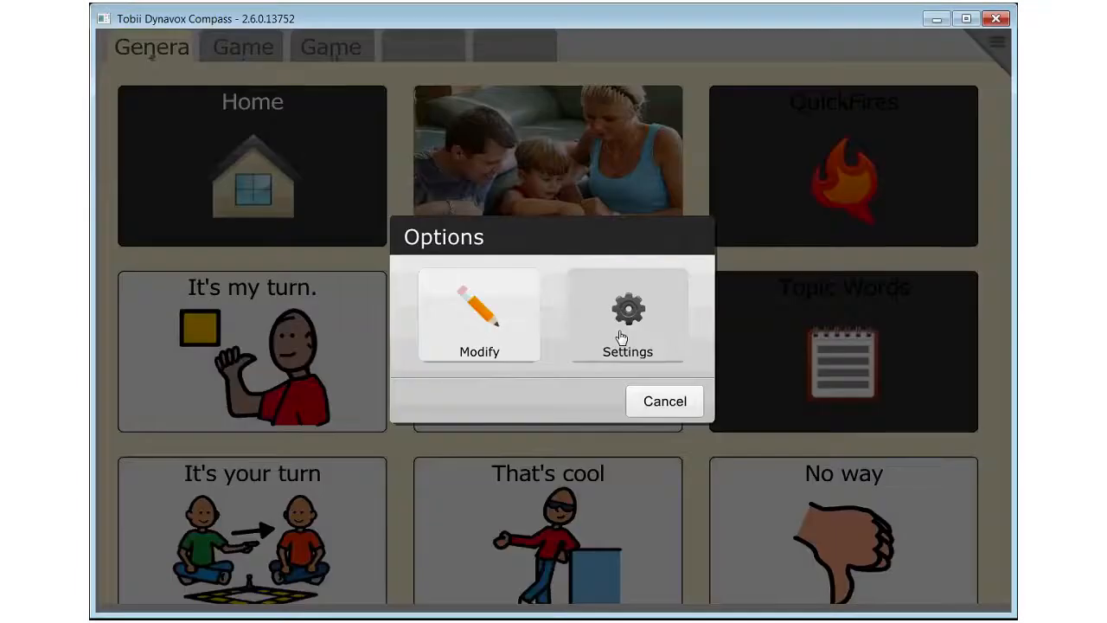
click(621, 337)
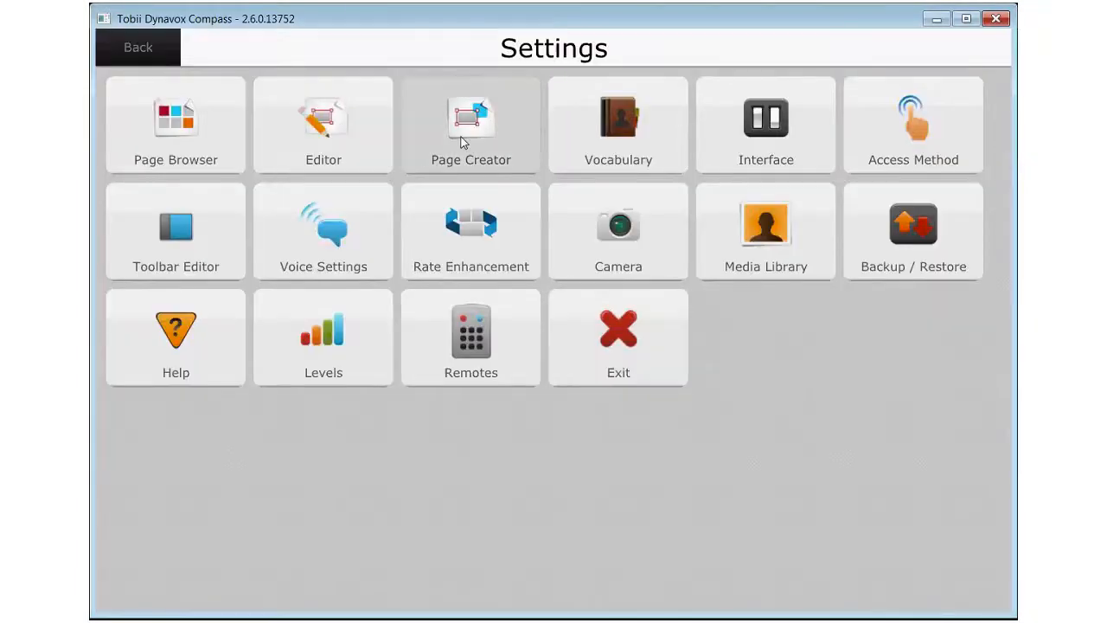
click(465, 139)
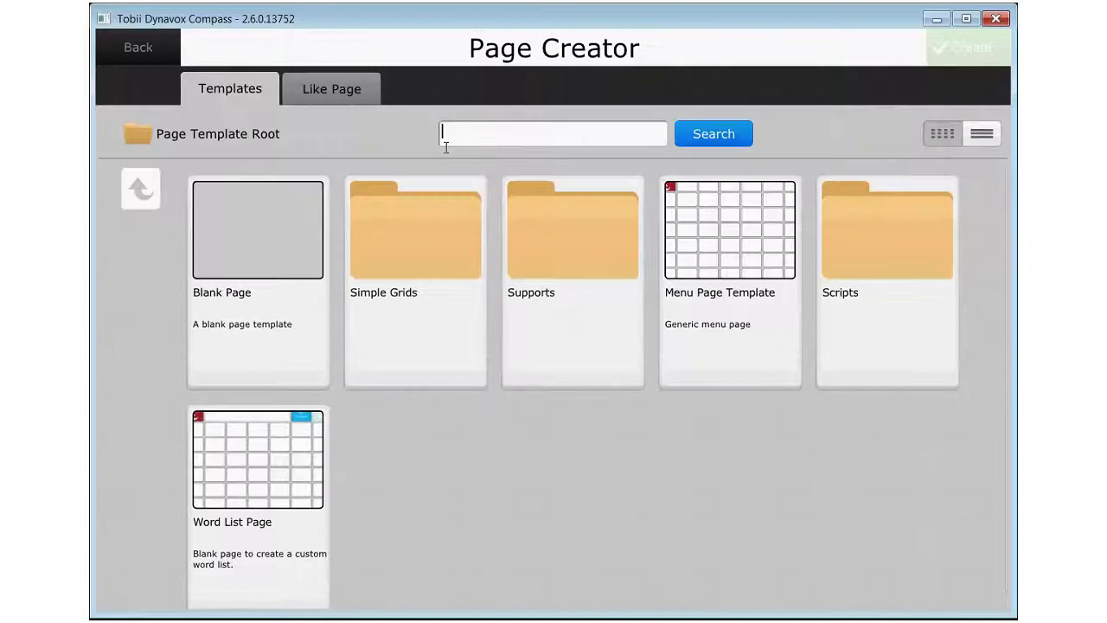
click(132, 57)
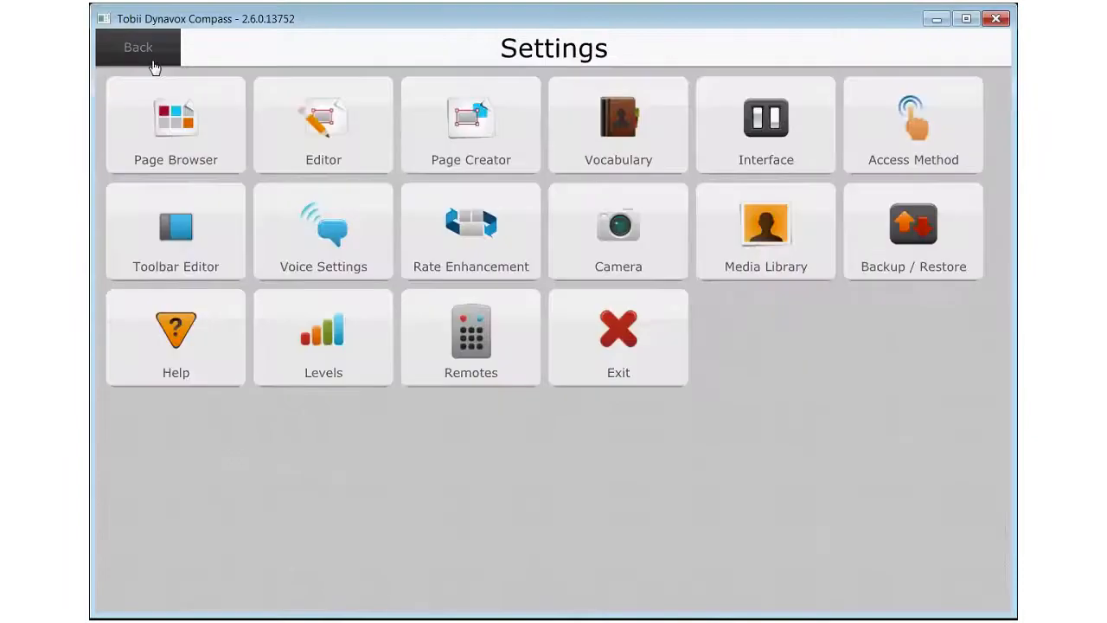
click(340, 155)
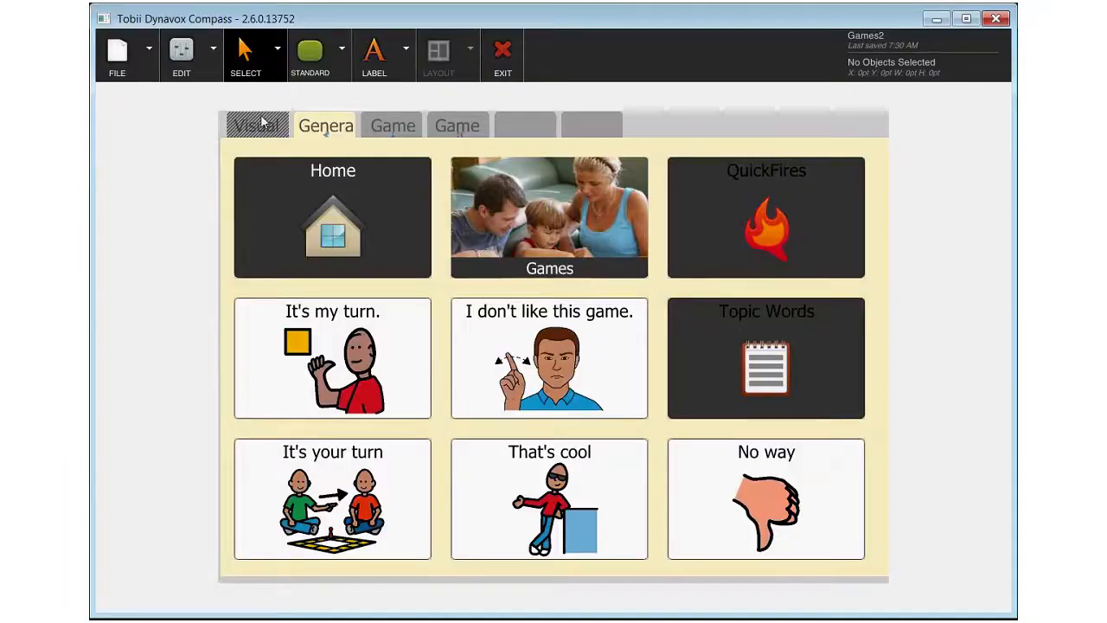
Open the tab control's layout properties and try spanning the tabs across the full width
click(334, 135)
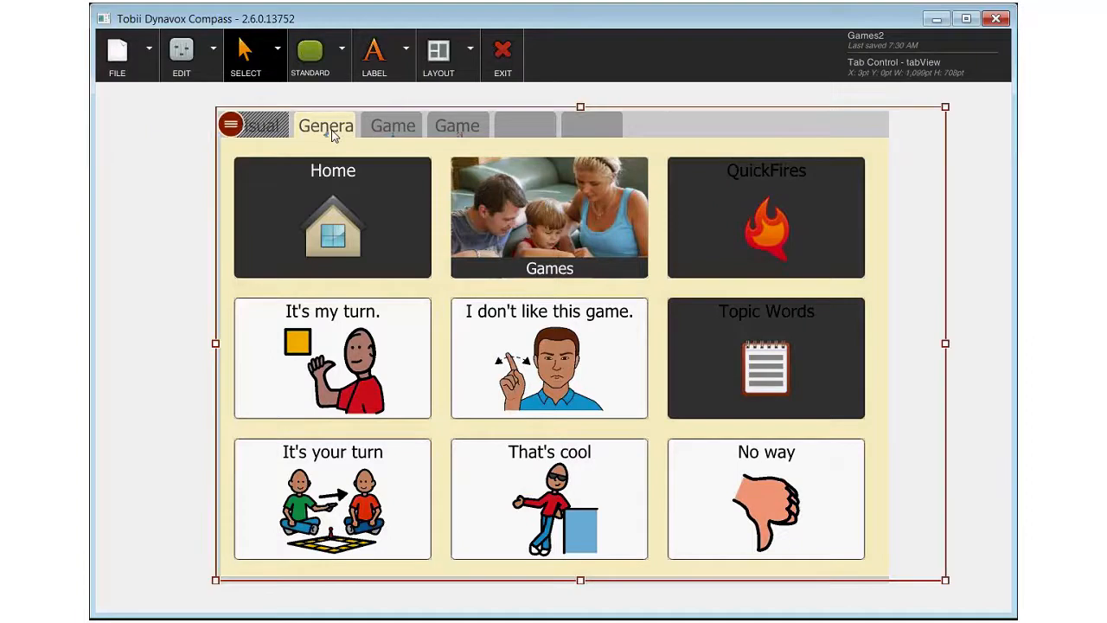
click(232, 125)
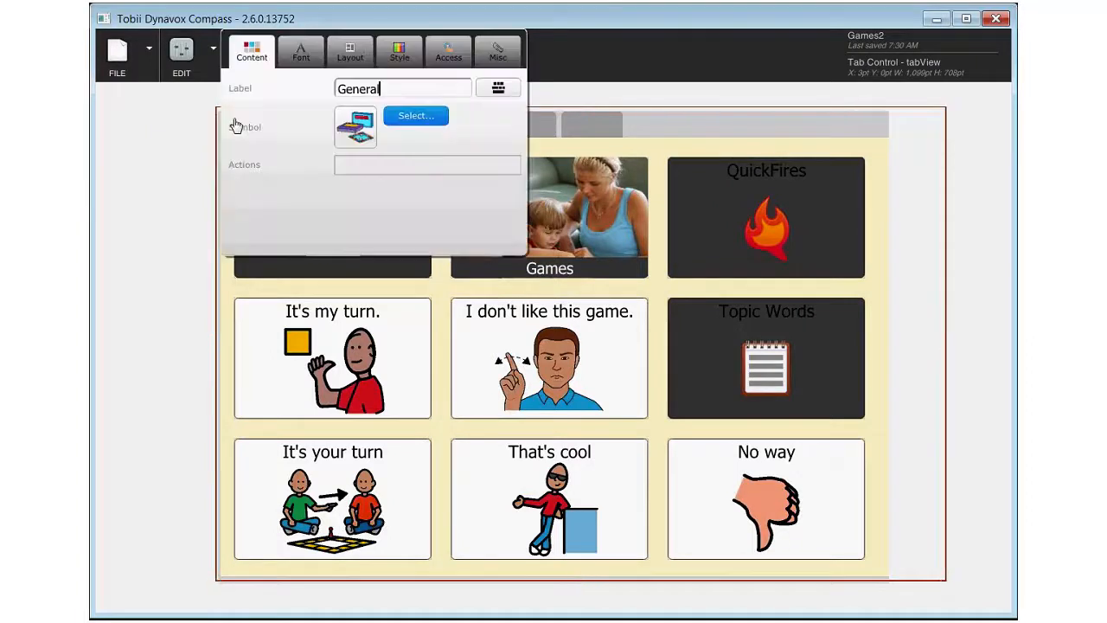
click(349, 54)
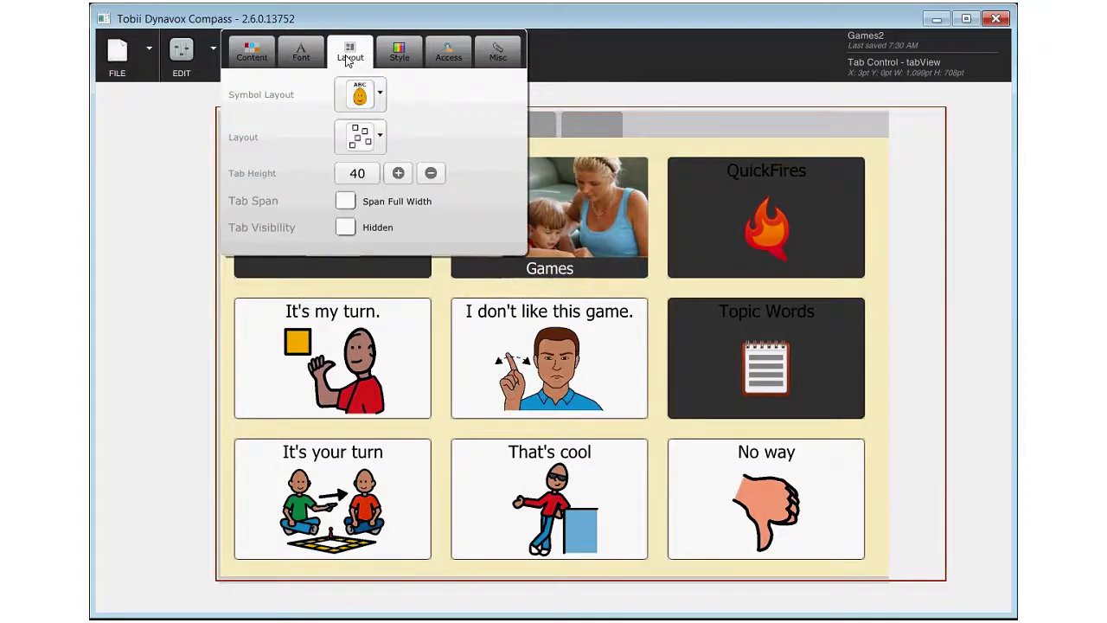
click(346, 202)
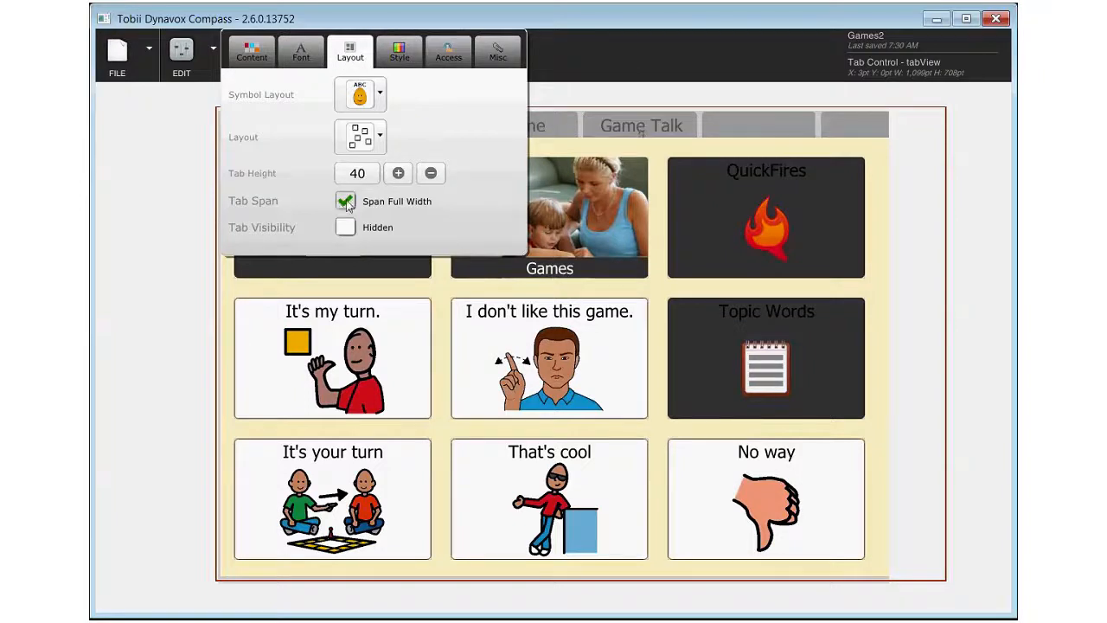
click(345, 202)
Set the tab control's tab height to 0 and exit the Editor, saving the changes to page Games2
click(430, 175)
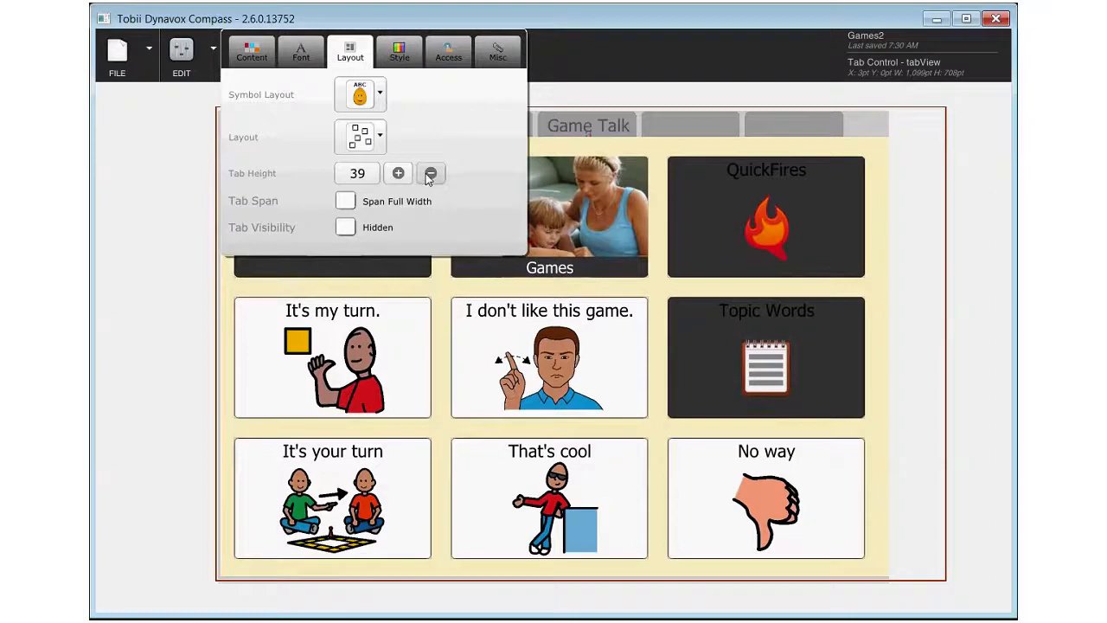
click(430, 175)
click(430, 175)
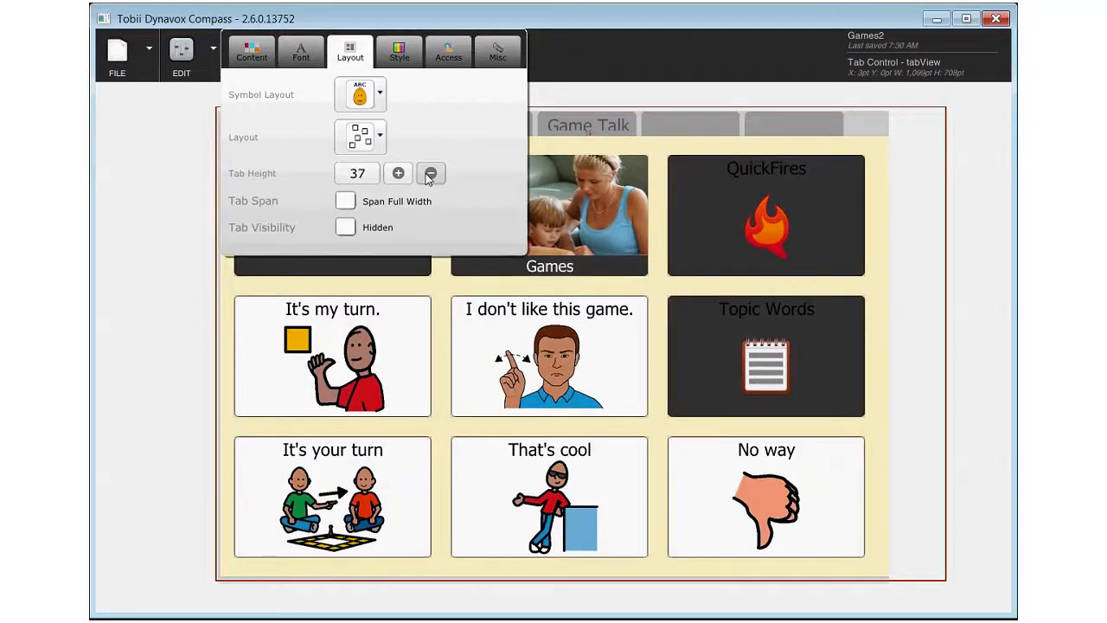
click(430, 174)
click(359, 173)
text(0)
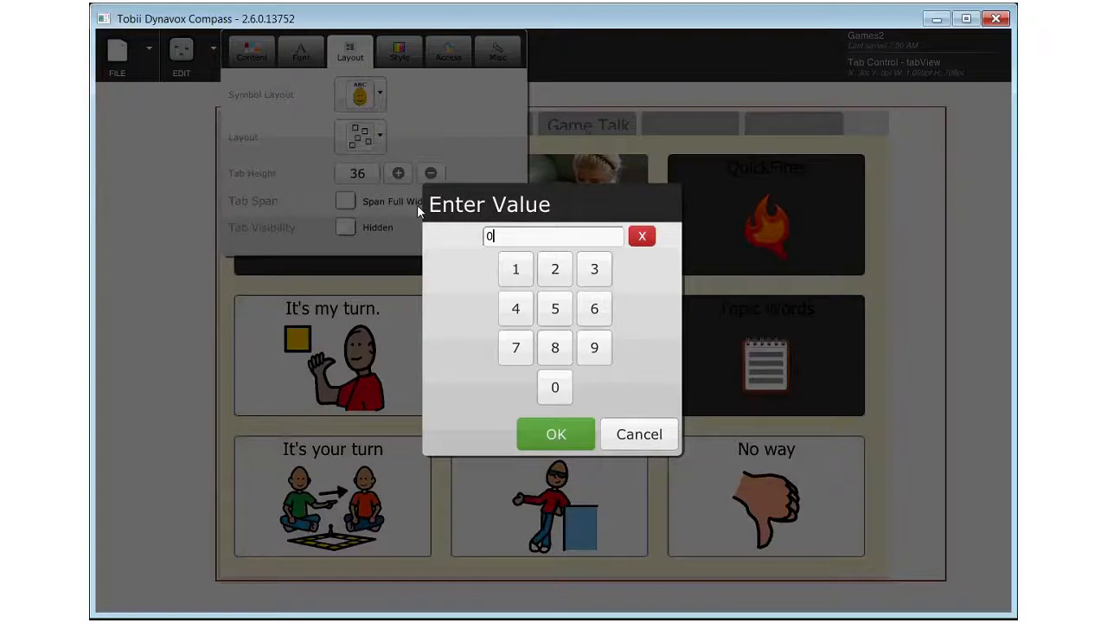
click(588, 435)
click(906, 252)
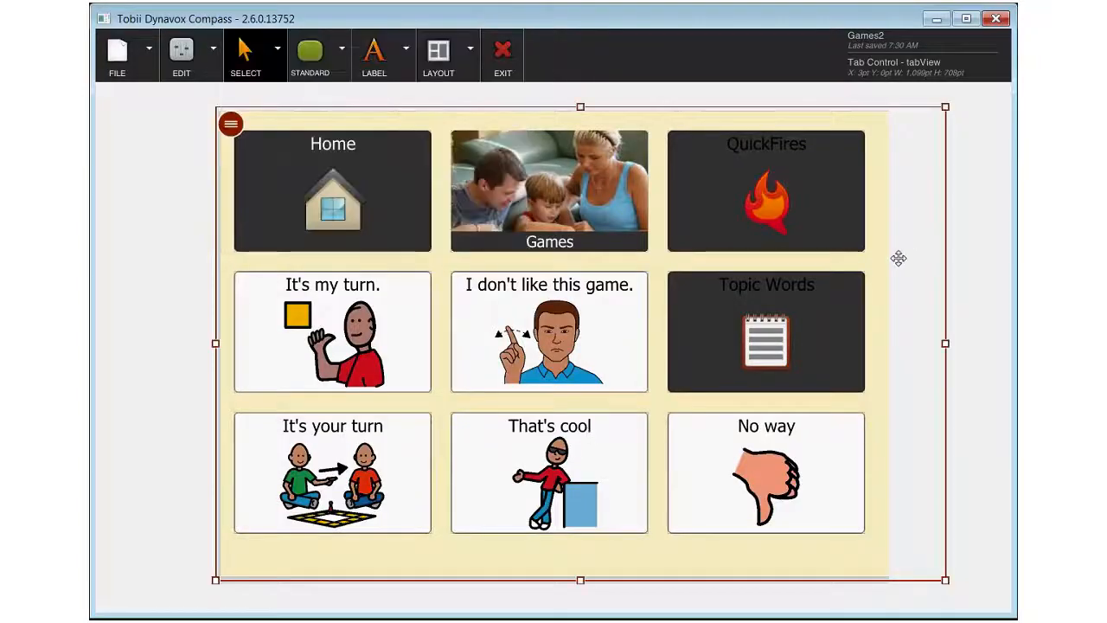
click(504, 53)
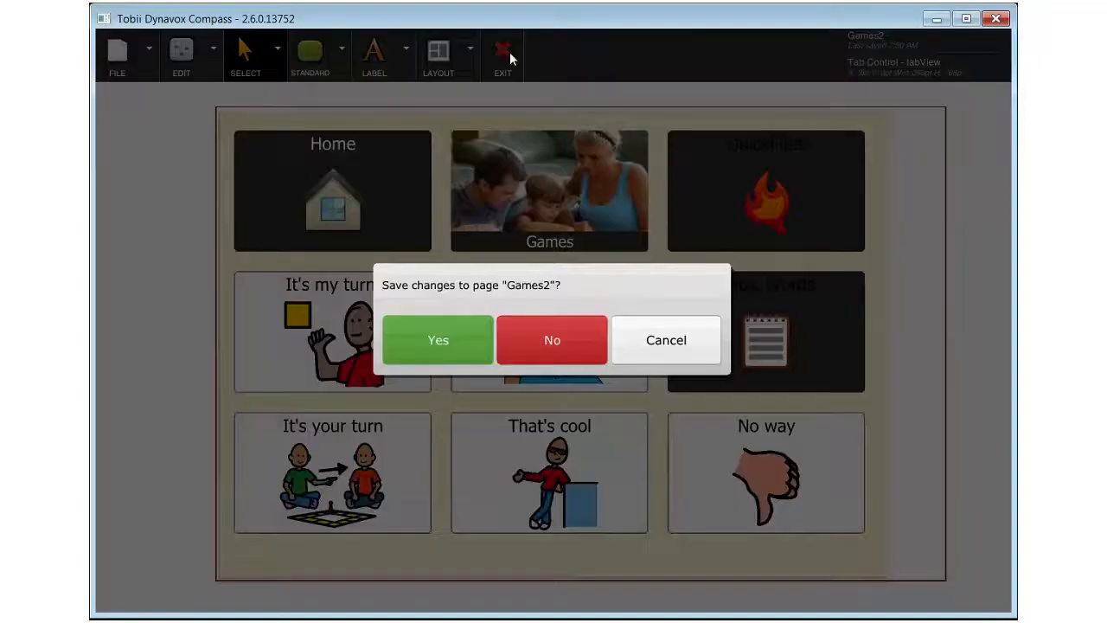
click(398, 335)
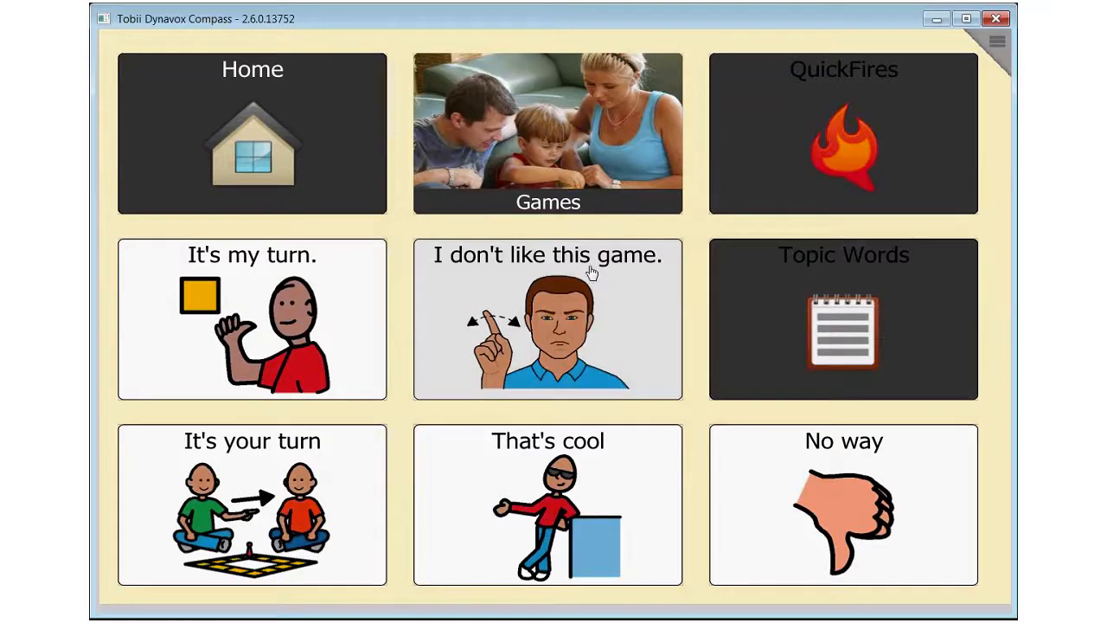
Return to the home page and open the Games topic page from it
click(321, 202)
click(776, 194)
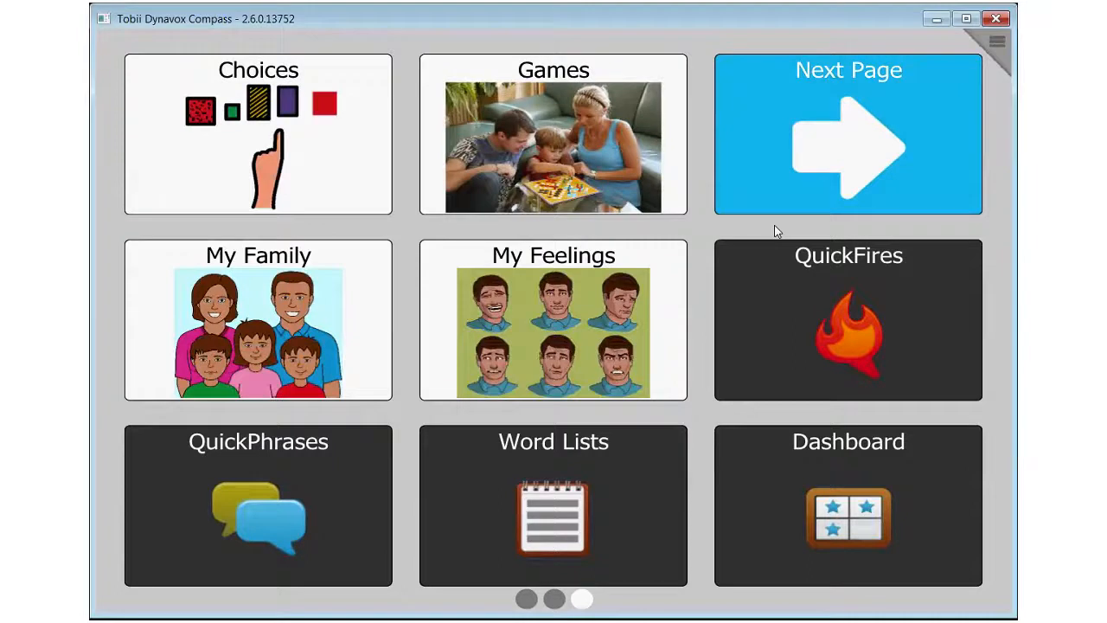
click(519, 157)
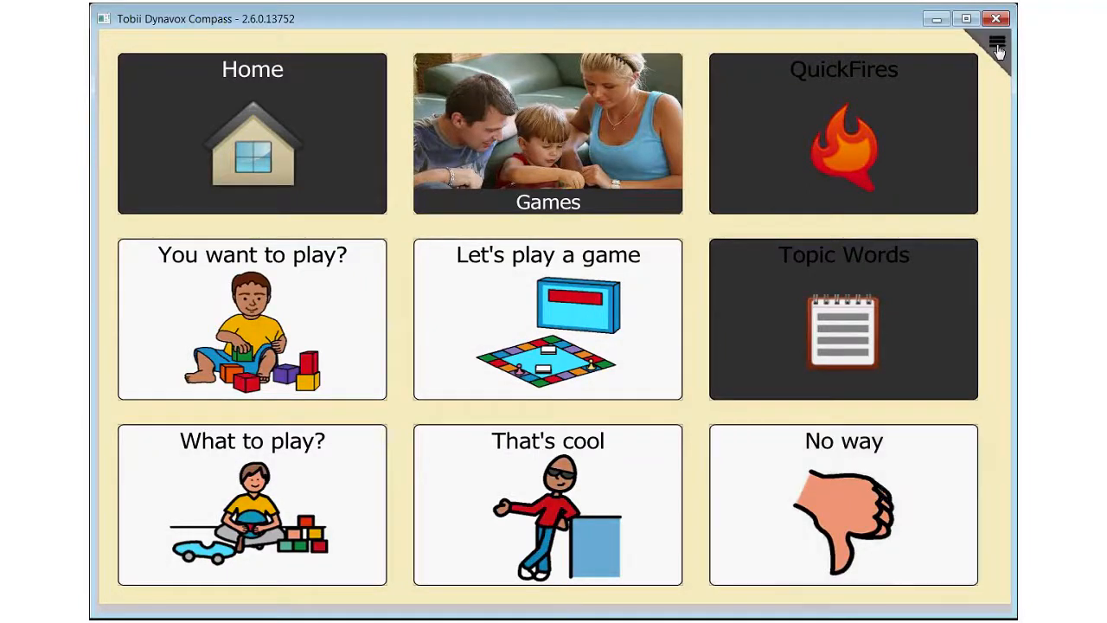
Start modifying the topic page, relabel the "No way" button as More and reset its message
click(997, 40)
click(514, 337)
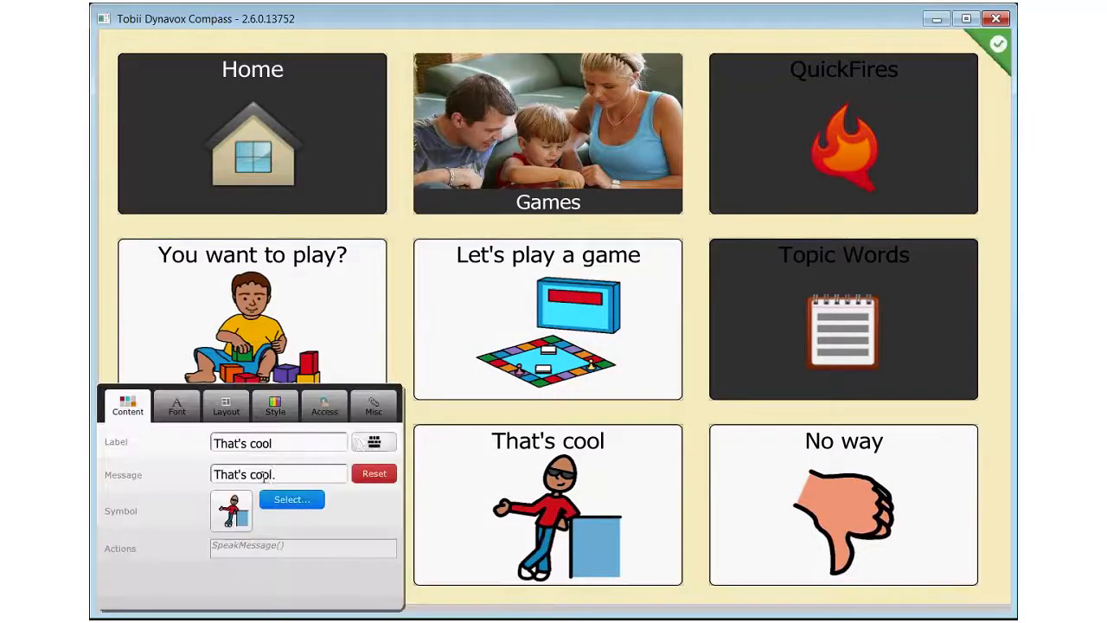
drag(293, 442, 194, 448)
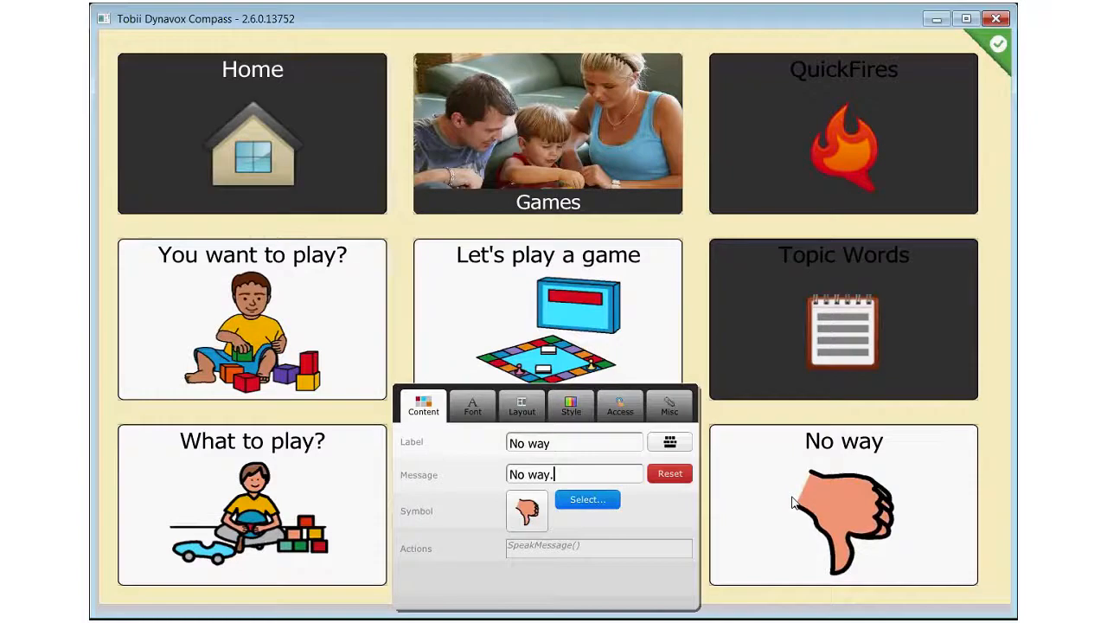
click(483, 445)
text(M)
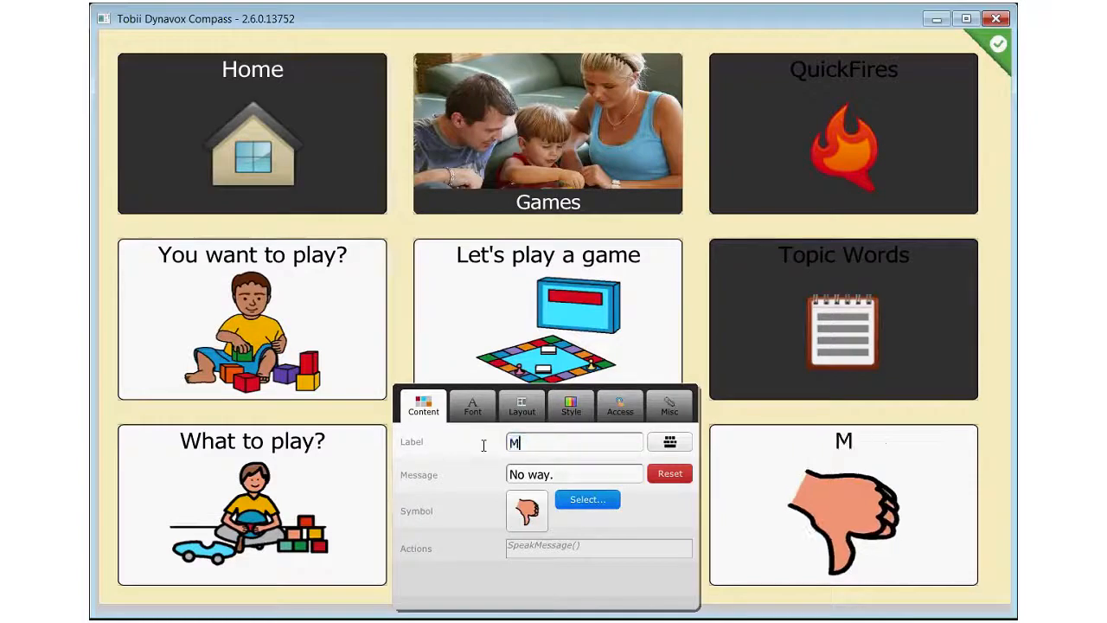
text(ore)
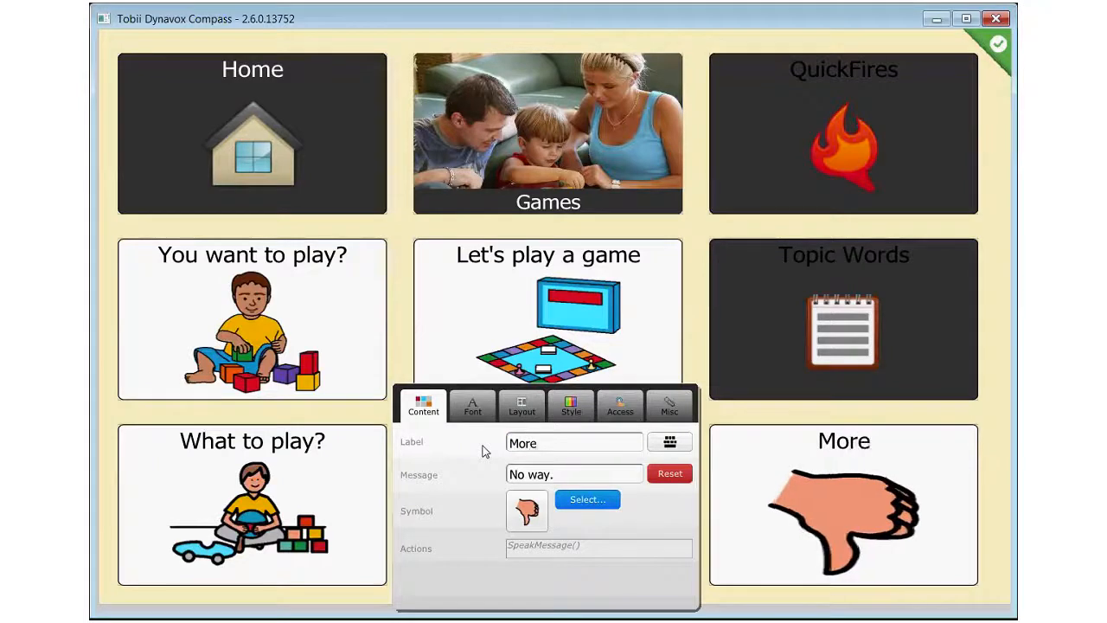
click(682, 479)
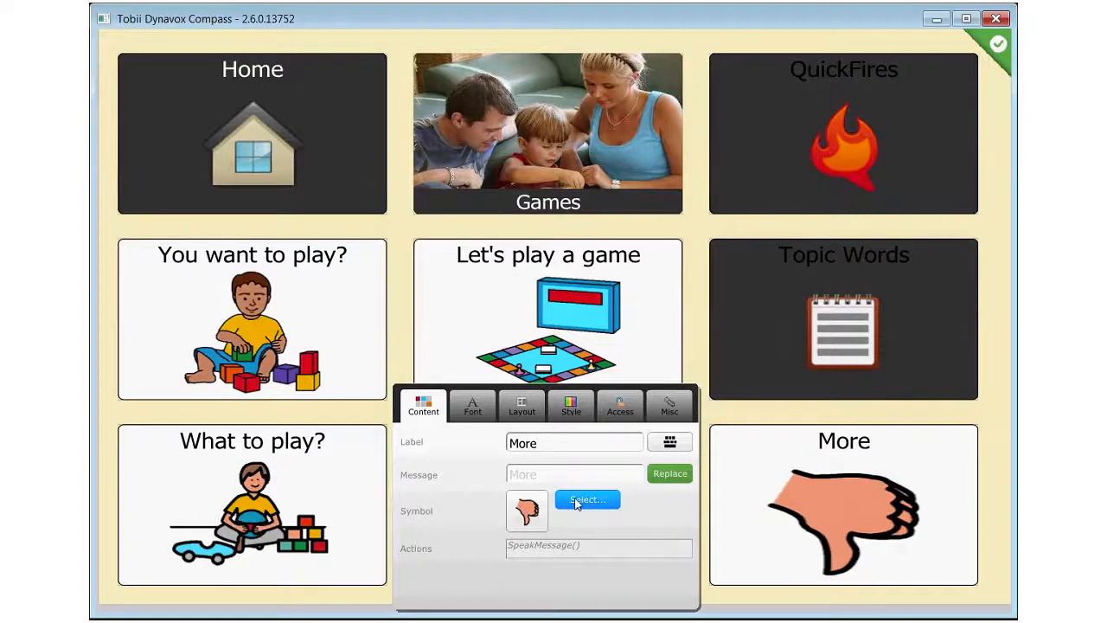
Change the bottom-row button's label from More to Next and use the label as its message
drag(553, 448, 486, 449)
text(Next)
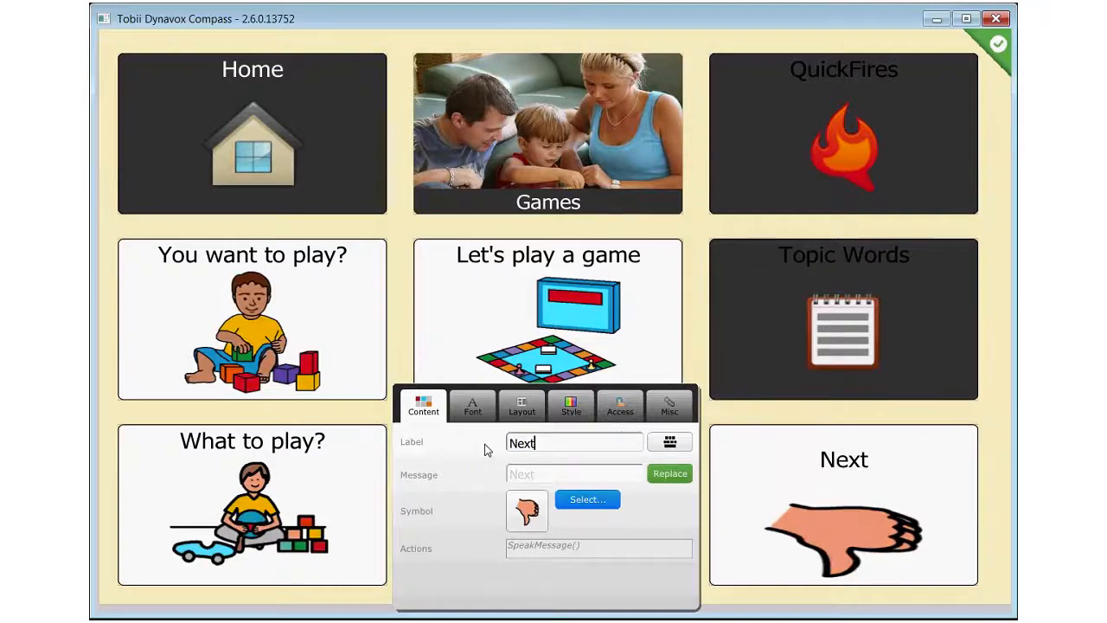
click(653, 478)
click(860, 579)
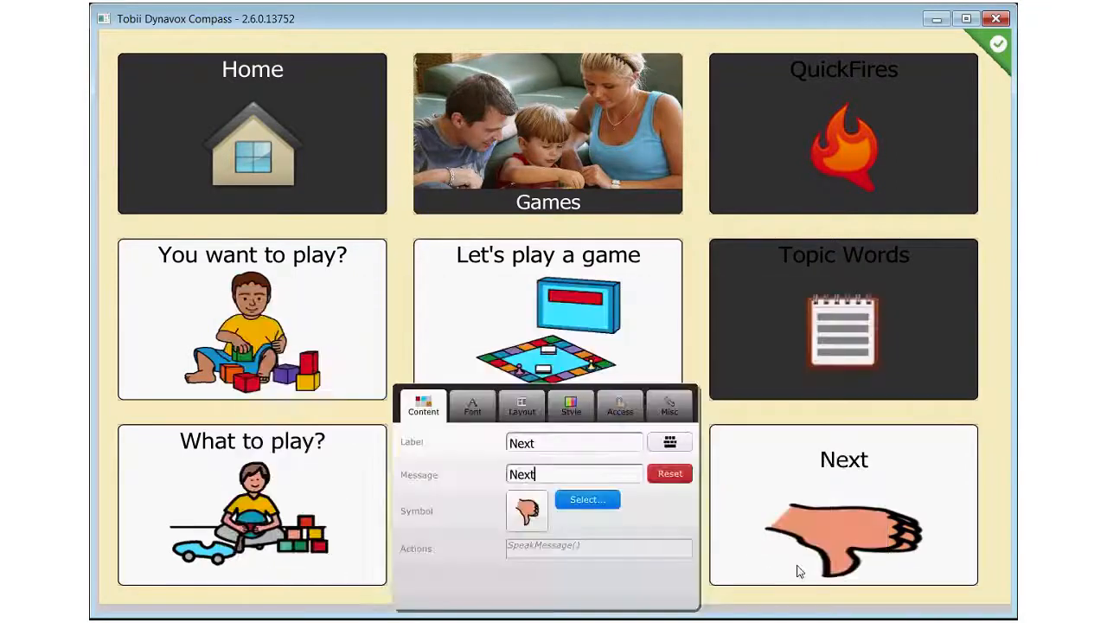
Assign the thick black "next page" arrow symbol to the Next button
click(587, 502)
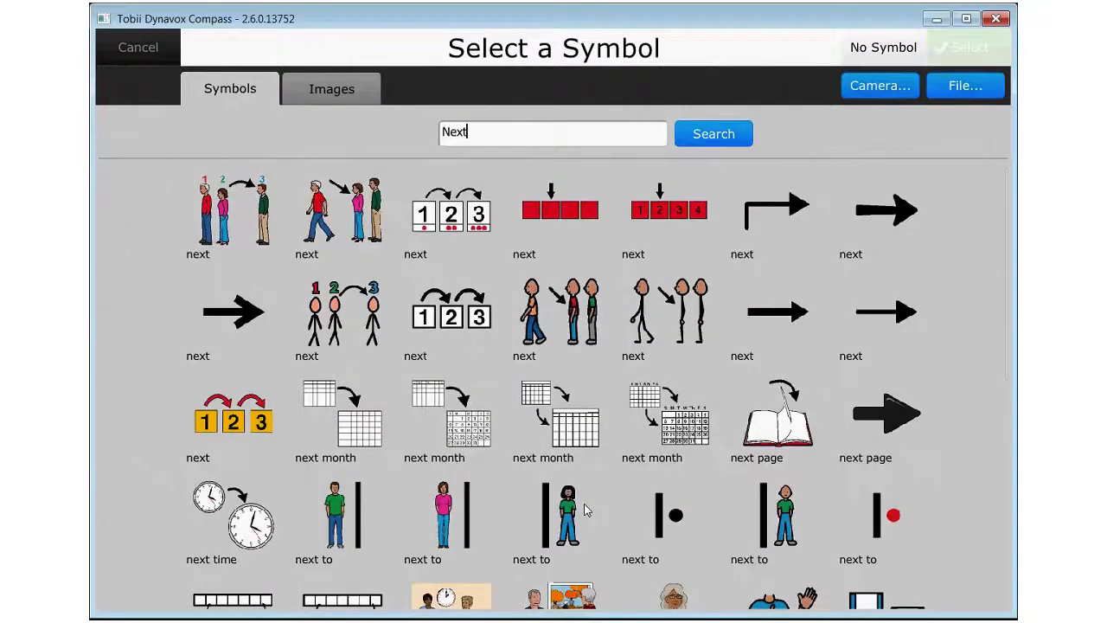
click(882, 212)
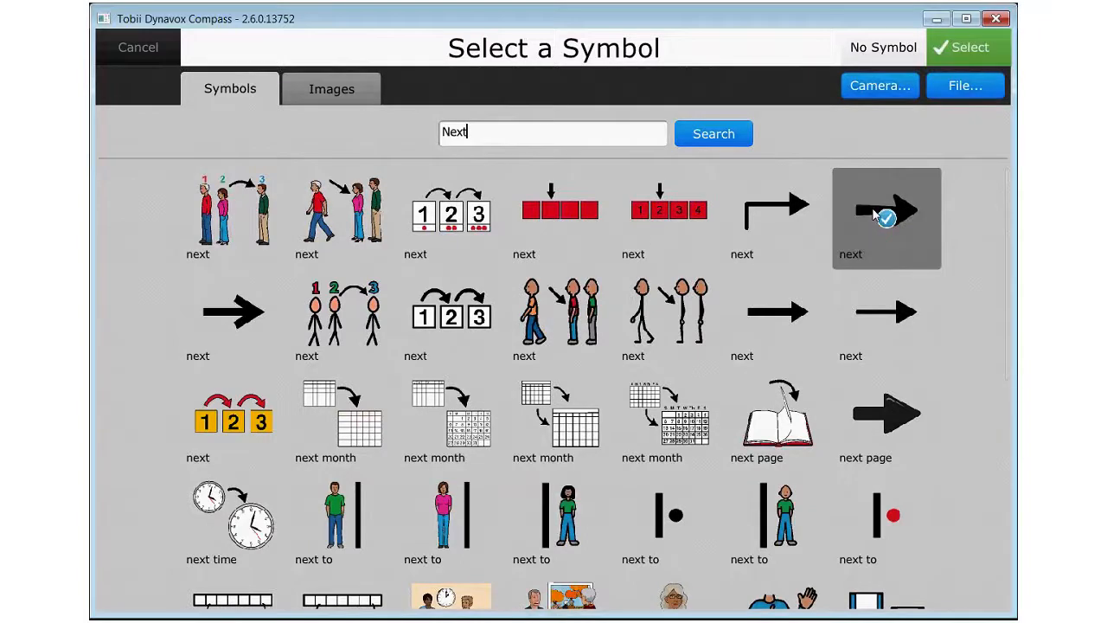
click(886, 415)
click(964, 47)
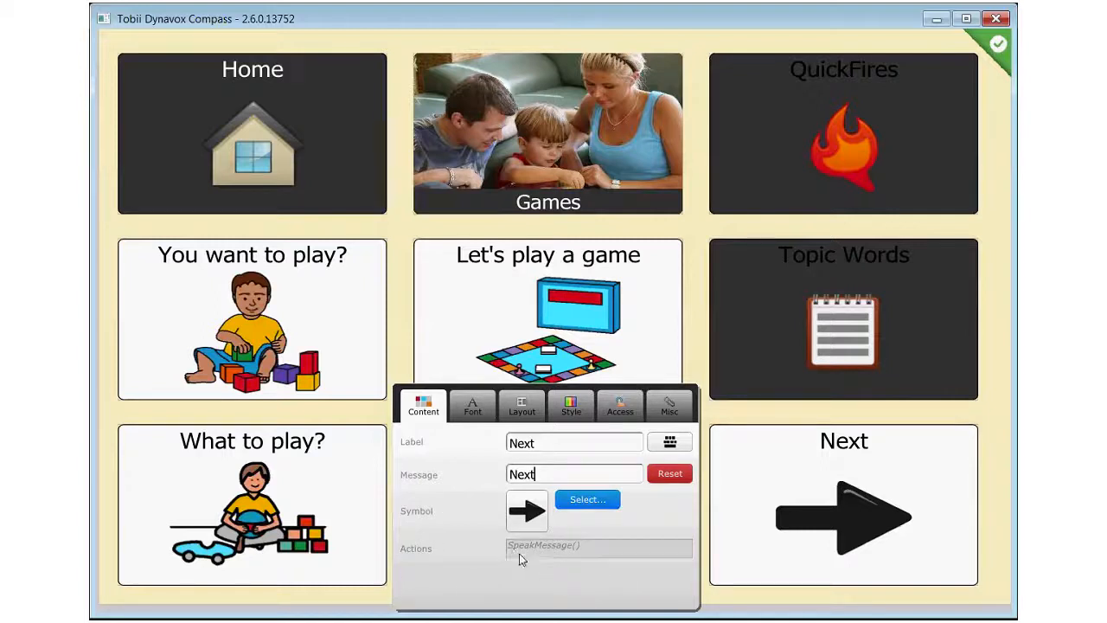
Add an OpenPage action targeting Games2 after SpeakMessage in the Next button's script
click(585, 545)
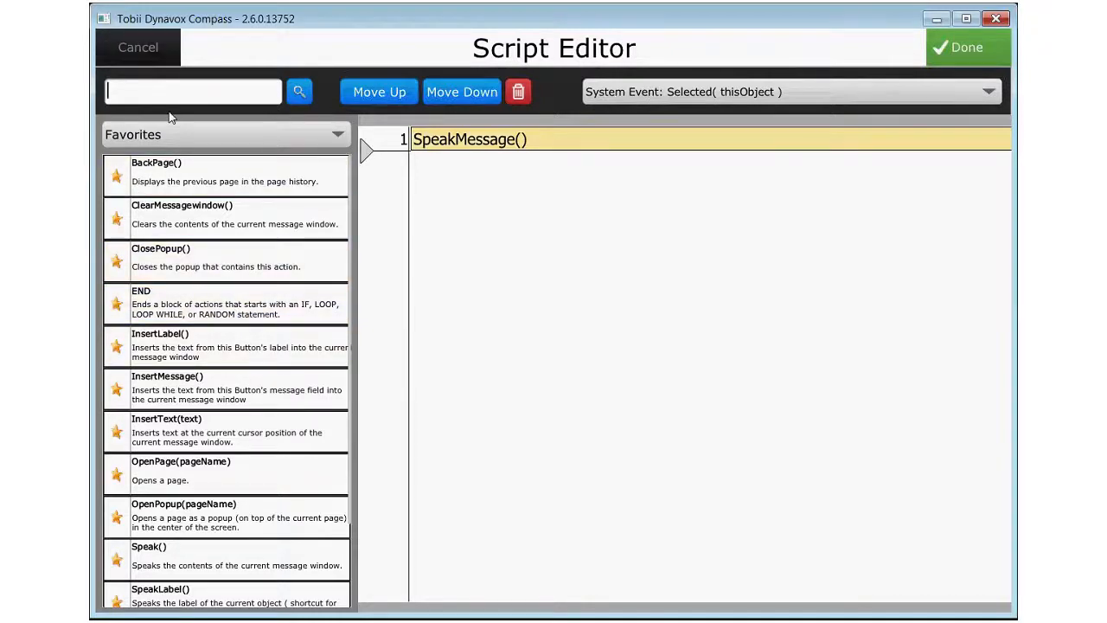
text(open)
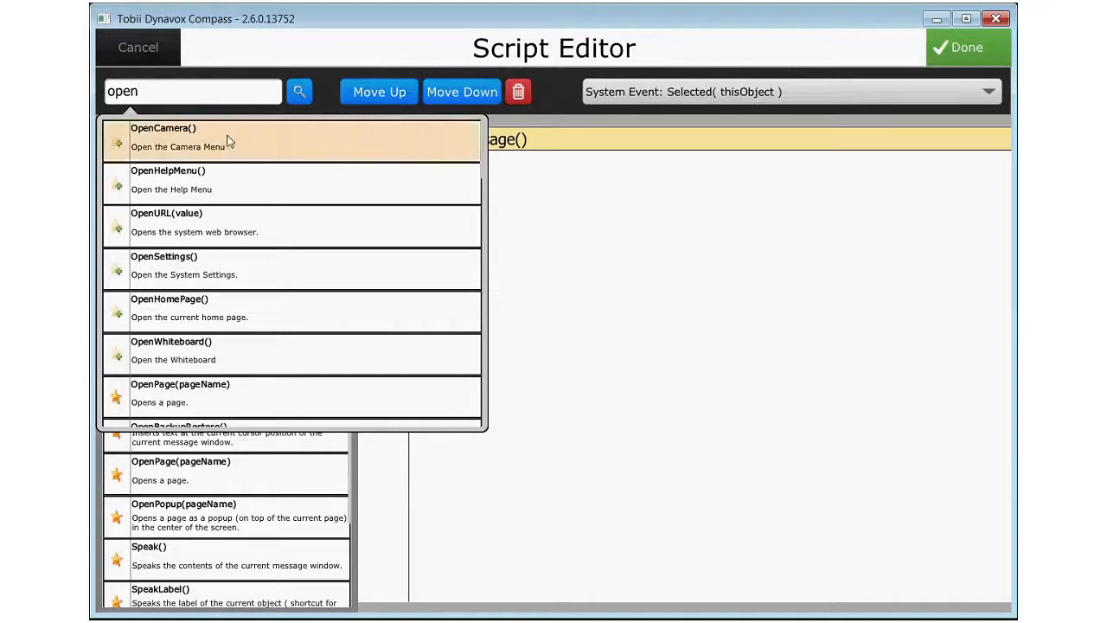
click(209, 396)
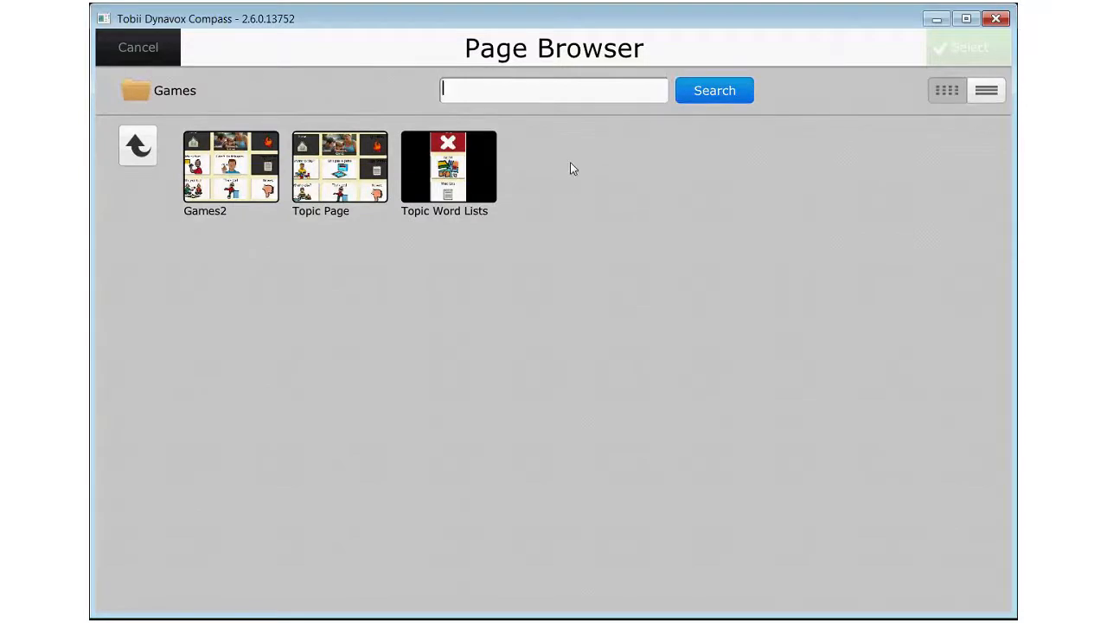
click(227, 190)
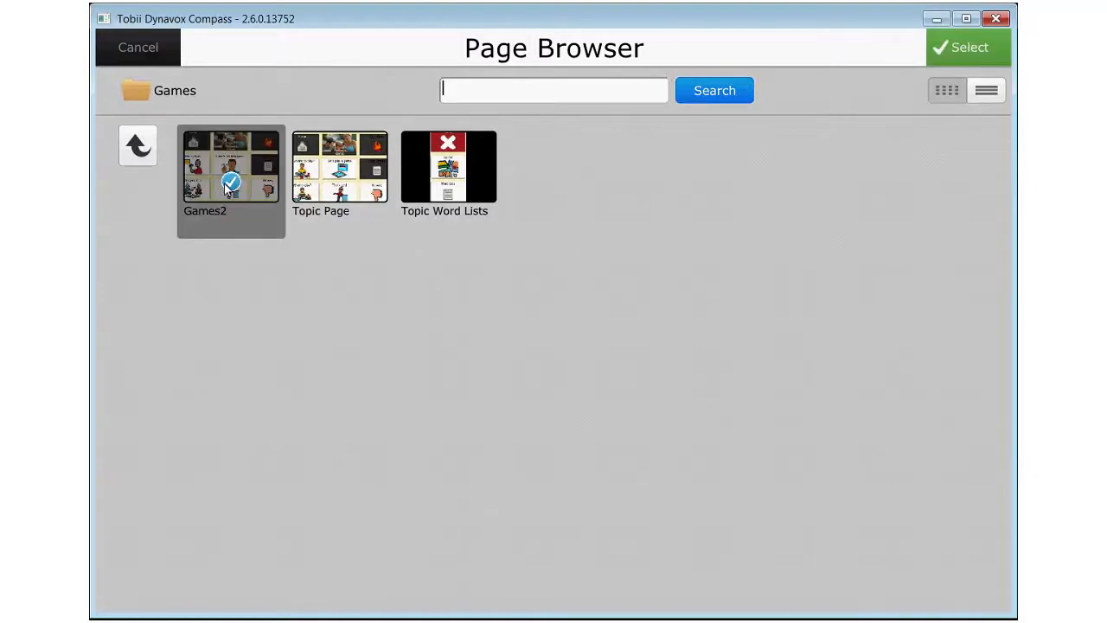
click(978, 54)
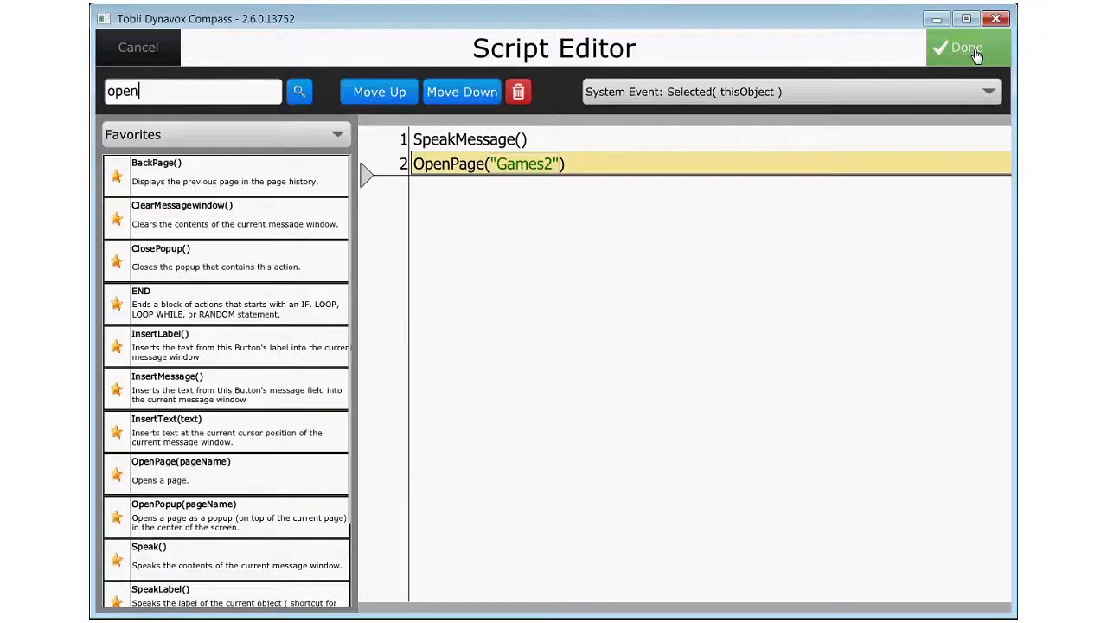
Delete the SpeakMessage action from the Next button's script, keeping only OpenPage("Games2"), and save the script
click(455, 142)
click(518, 92)
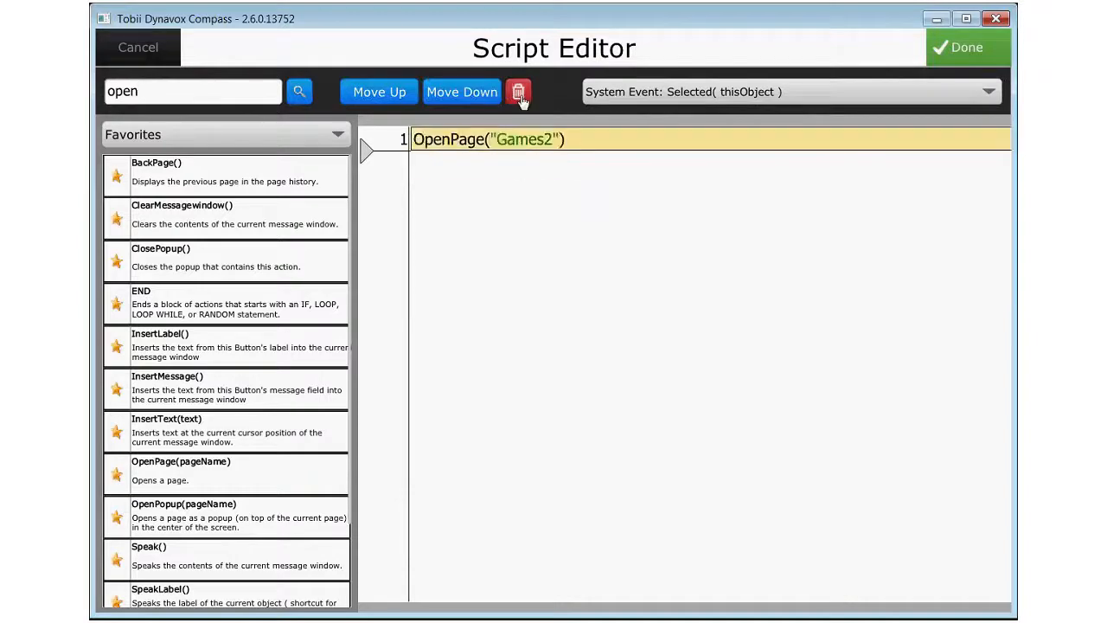
click(993, 54)
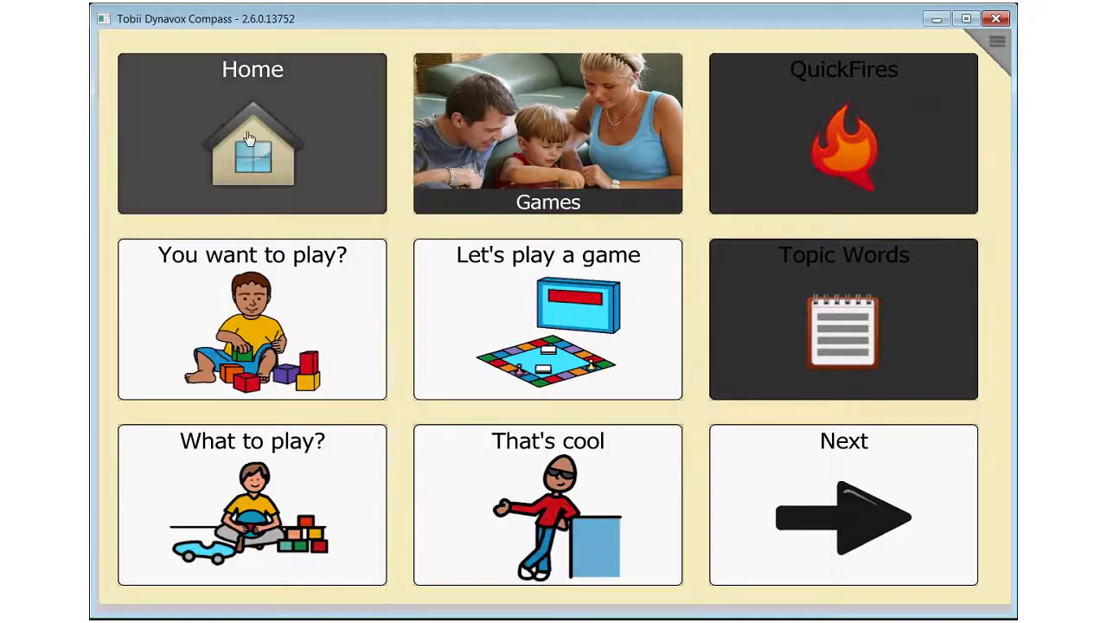
Test the Next button on the Games page, repeat the test after reopening Games from Home, and try "It's my turn." on Games2
click(870, 538)
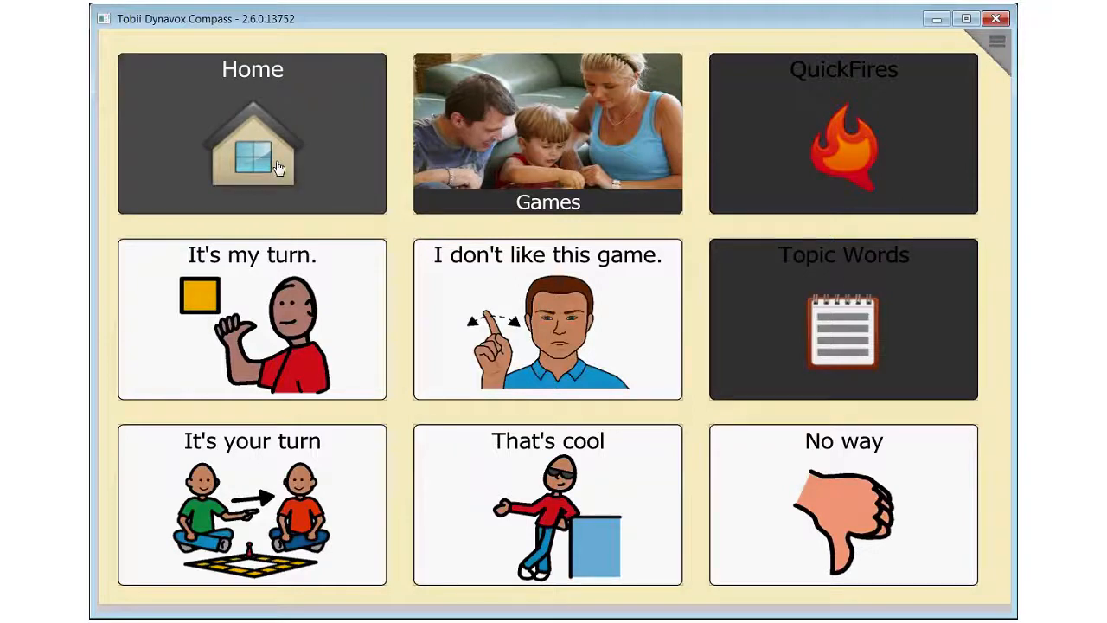
click(296, 183)
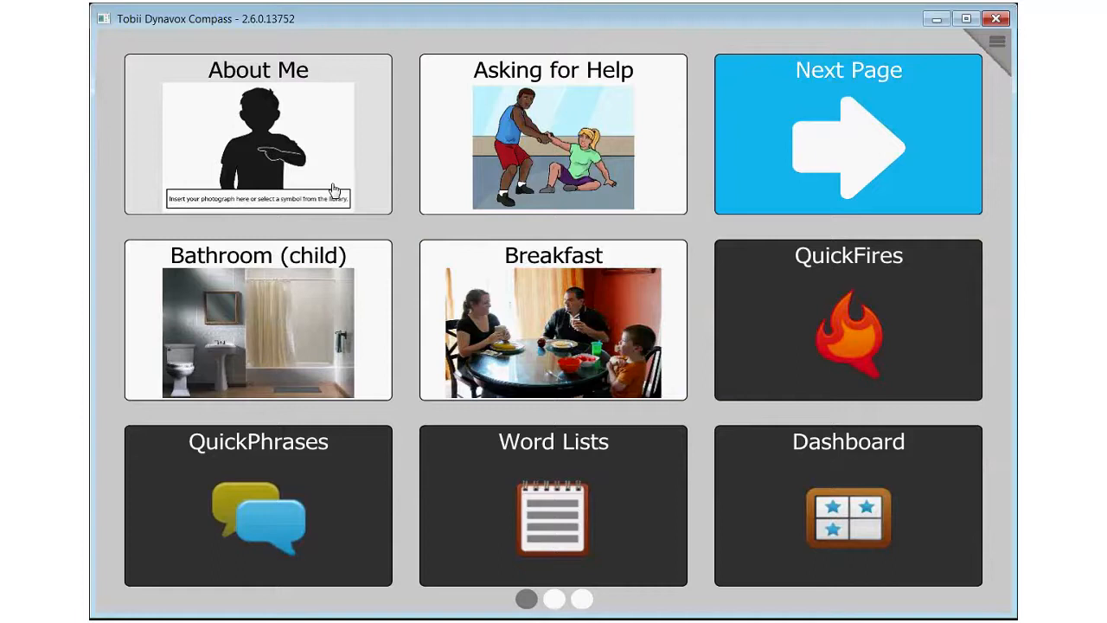
click(835, 148)
click(473, 117)
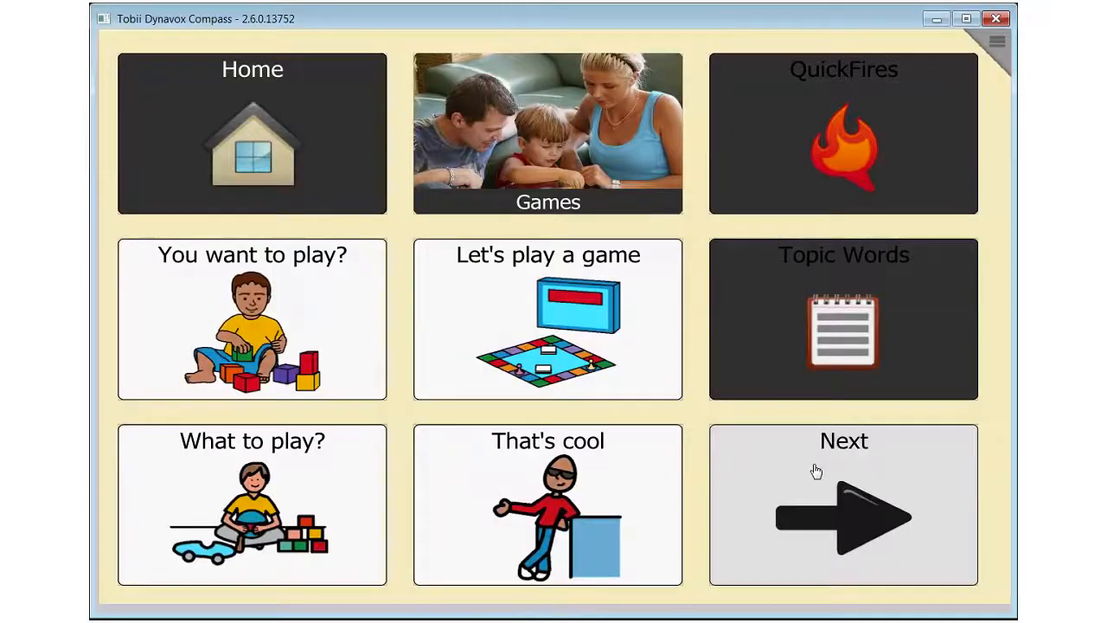
click(796, 514)
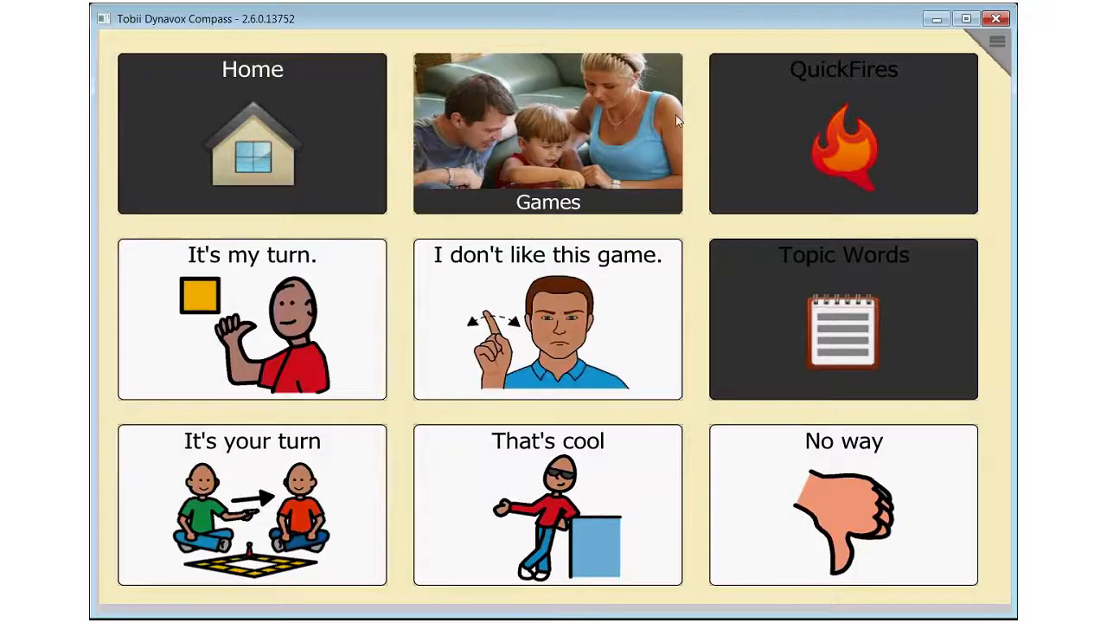
click(252, 319)
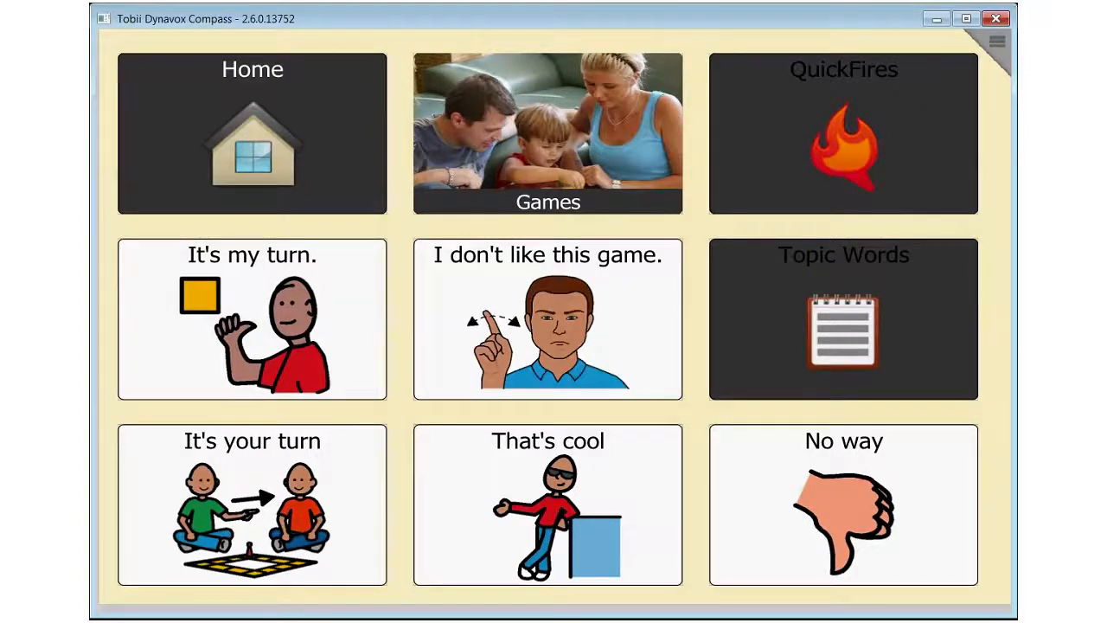